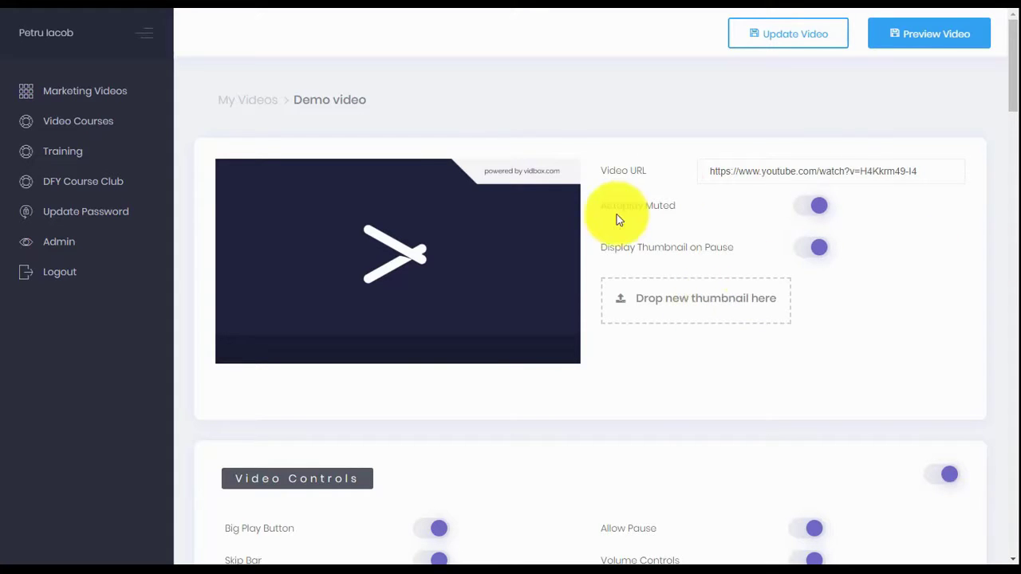
# Switch the demo video's Autoplay Muted option off and back on.
pyautogui.click(819, 209)
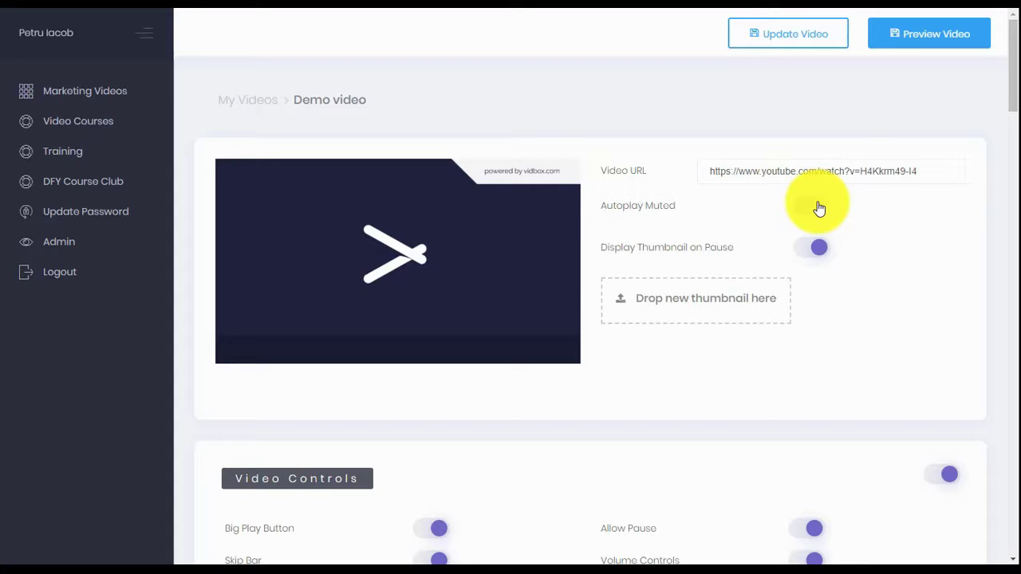
pyautogui.click(815, 206)
pyautogui.click(819, 207)
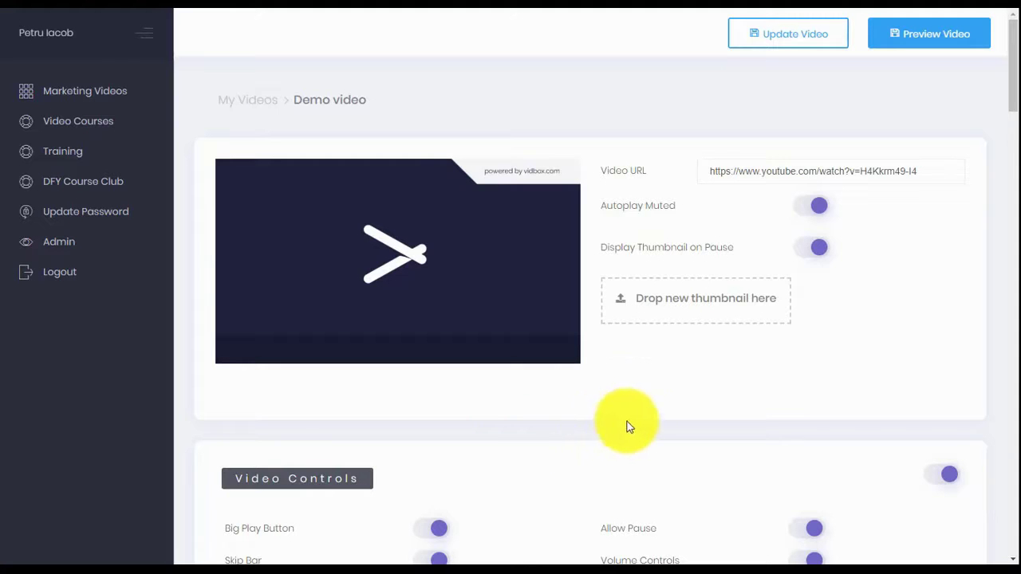
# Review the available Video Controls options and the CTA timing, position, link and image settings.
pyautogui.scroll(-2, 645, 425)
pyautogui.scroll(2, 645, 424)
pyautogui.scroll(-1, 646, 425)
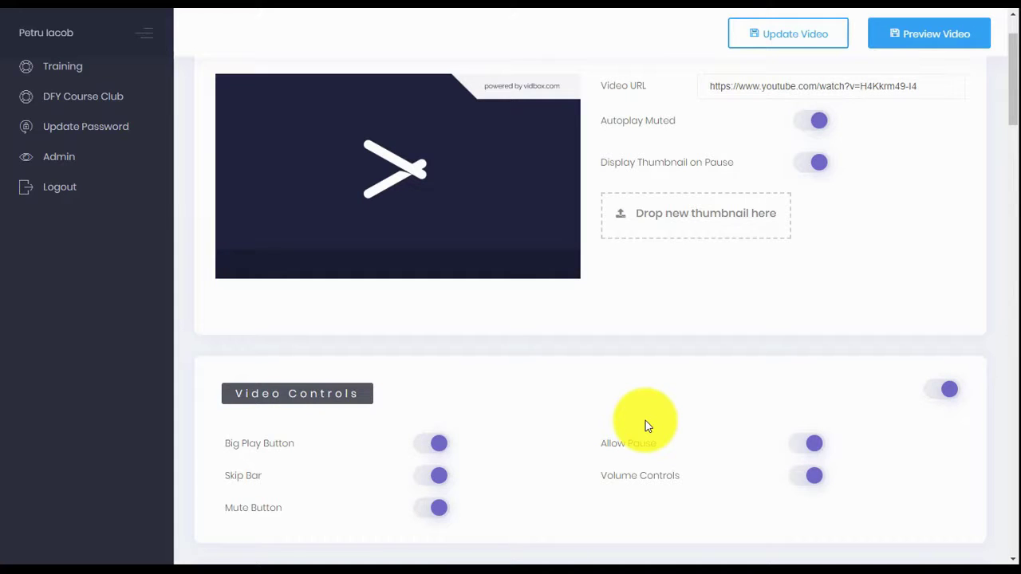
pyautogui.scroll(-4, 645, 425)
pyautogui.scroll(-2, 645, 425)
pyautogui.scroll(1, 645, 425)
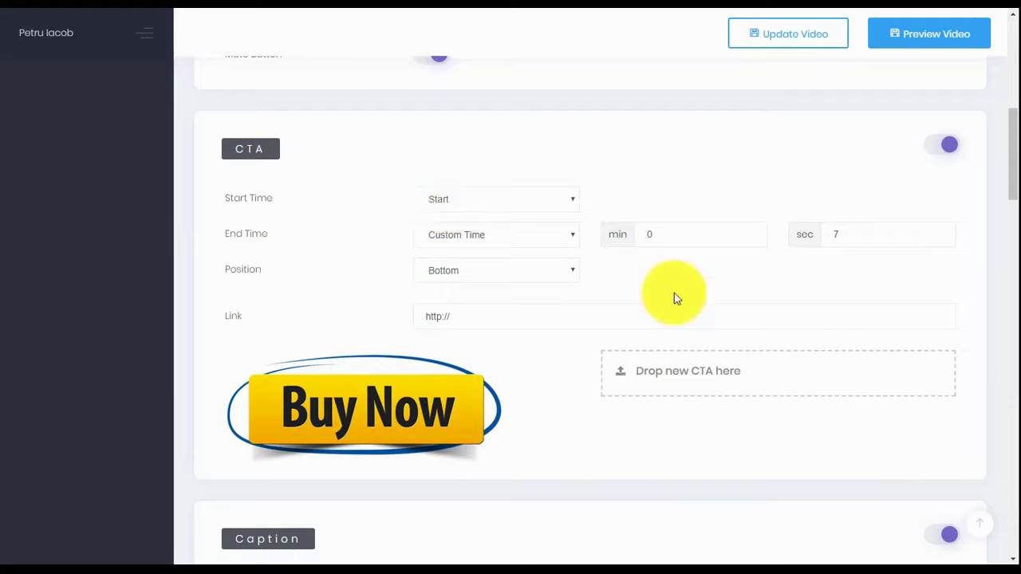
# Compare the Caption section's timing, text, font, colour and link settings with those of the CTA section.
pyautogui.scroll(-4, 514, 375)
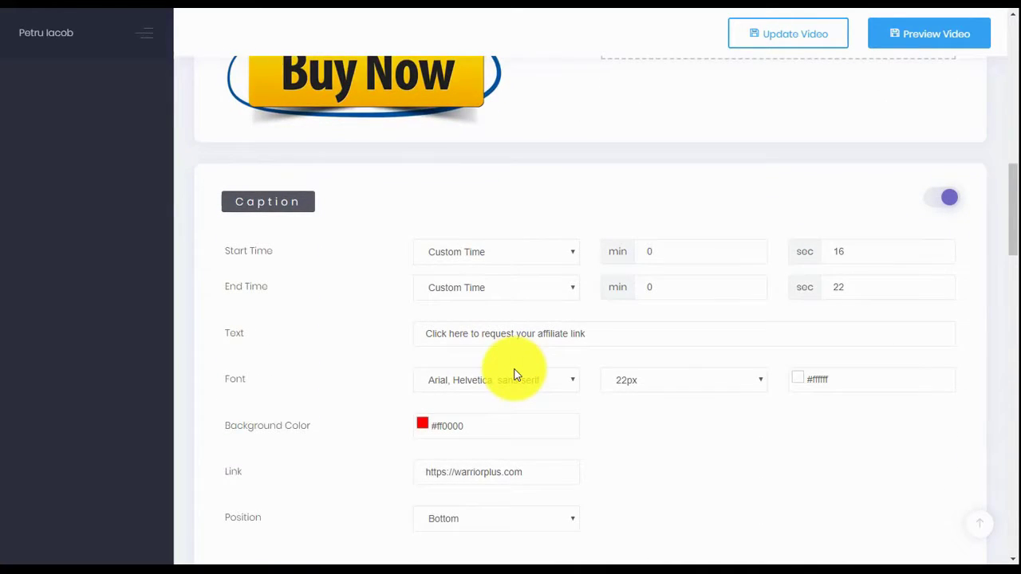
pyautogui.scroll(4, 514, 375)
pyautogui.scroll(-2, 519, 371)
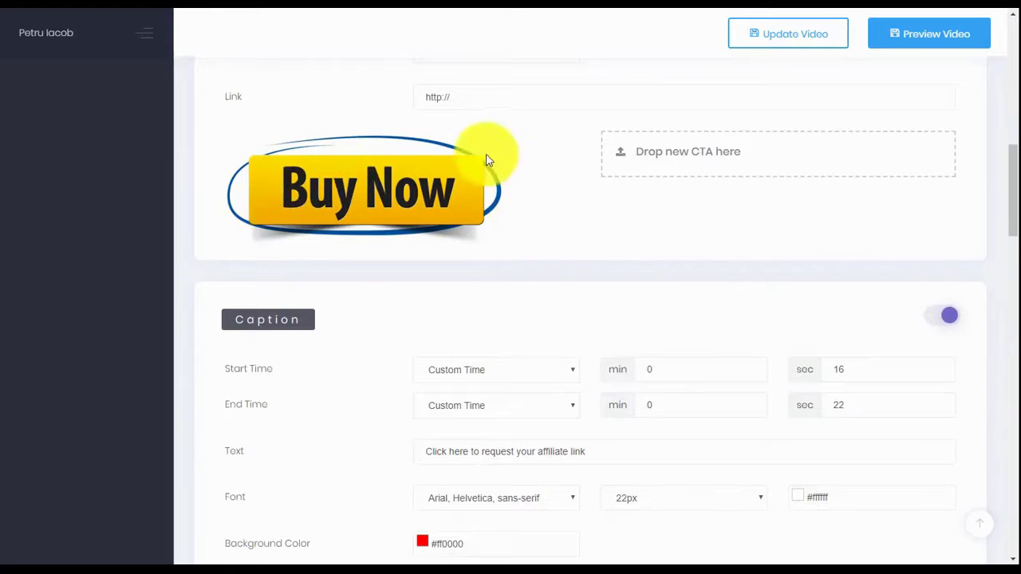
pyautogui.scroll(-3, 474, 431)
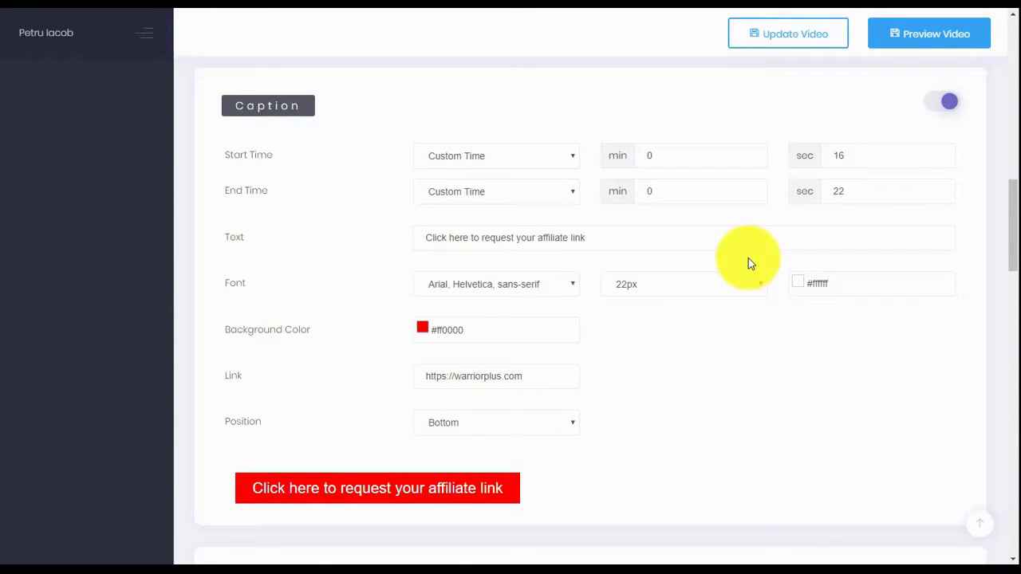
pyautogui.scroll(7, 748, 264)
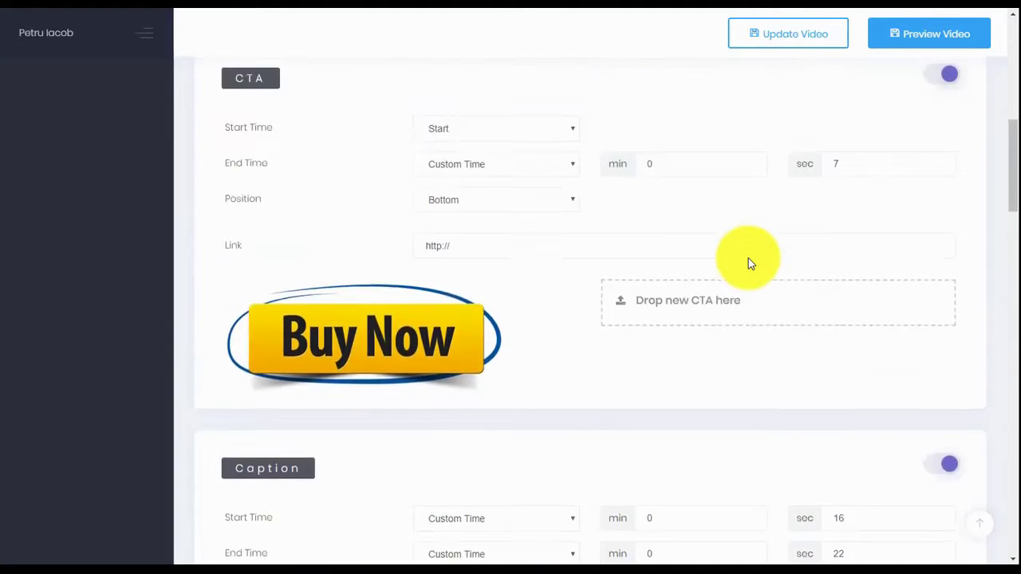
pyautogui.scroll(-7, 748, 263)
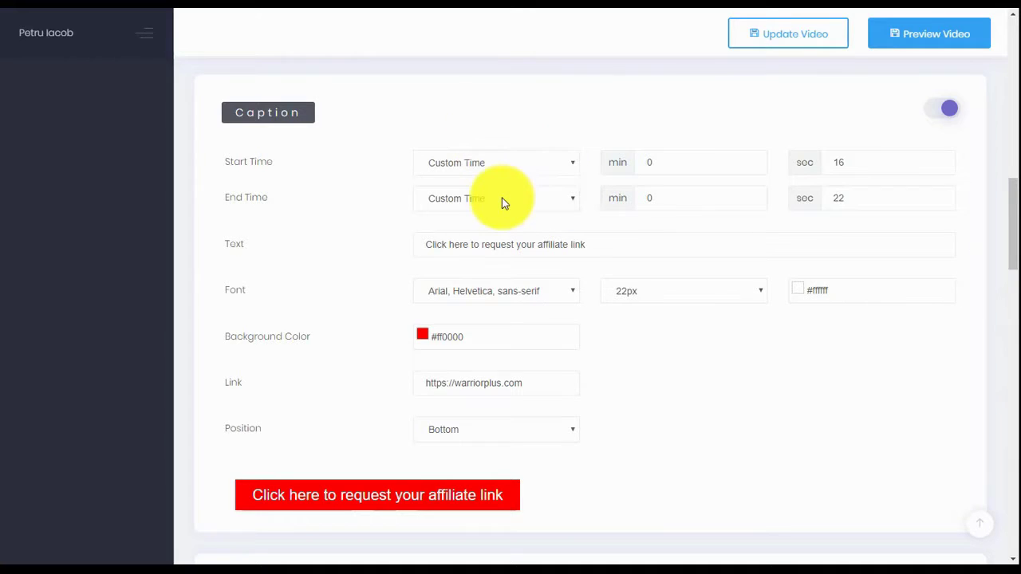
pyautogui.scroll(5, 504, 199)
pyautogui.scroll(-4, 502, 199)
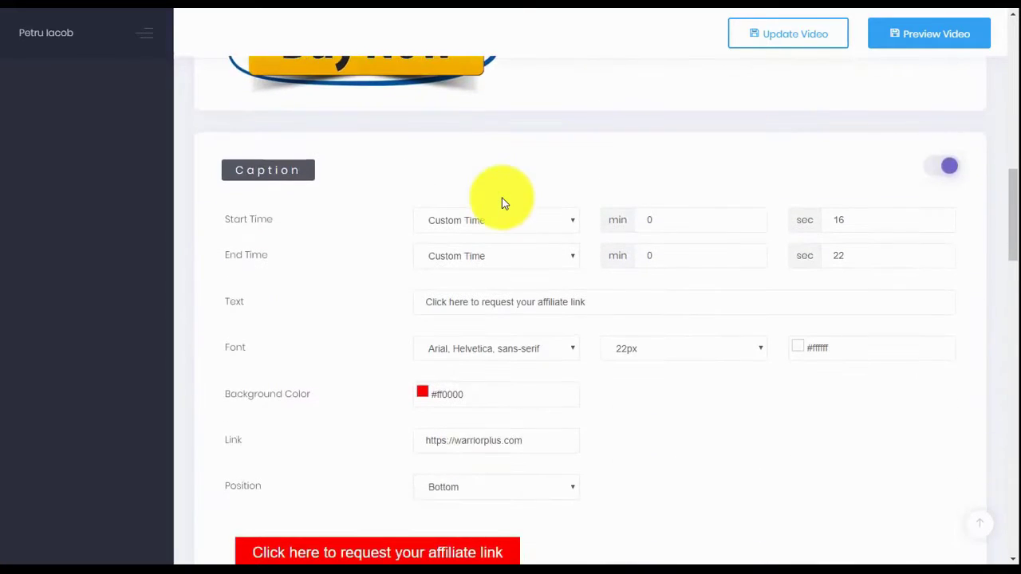
pyautogui.doubleClick(494, 436)
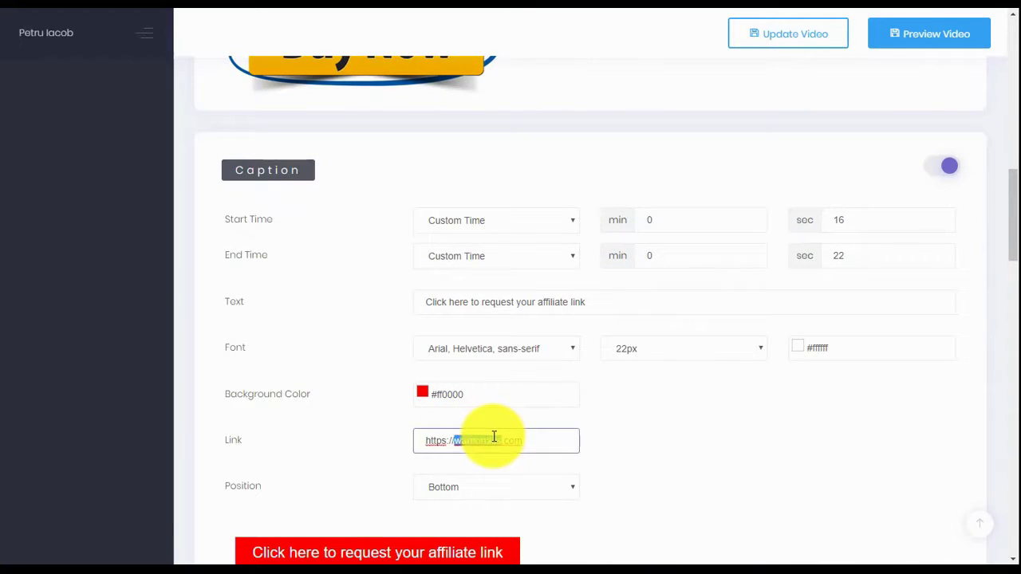
pyautogui.click(494, 436)
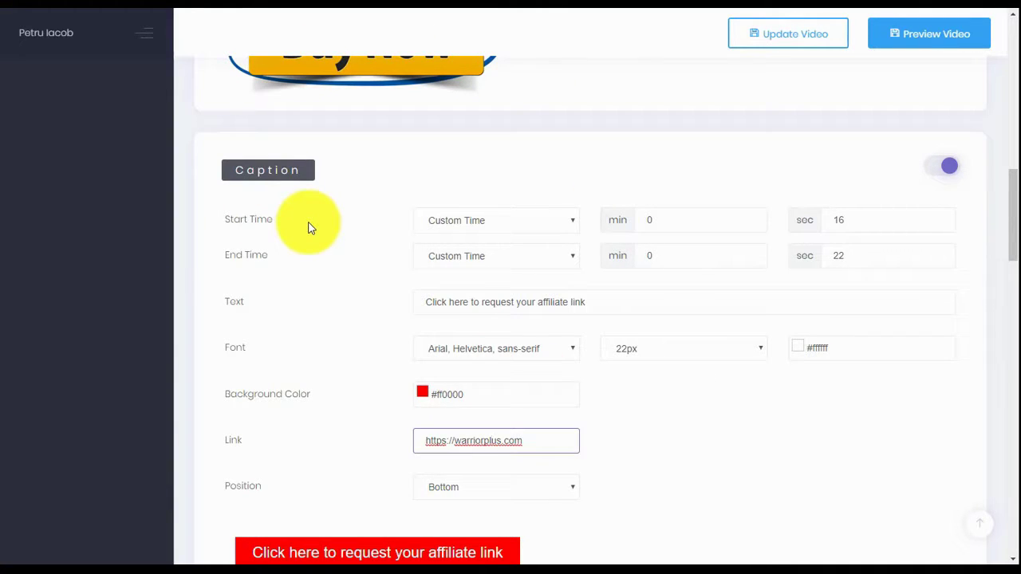
# Examine the Social Buttons and Phone Call & Whatsapp sections, including their timings and the Messenger URL.
pyautogui.scroll(-5, 592, 358)
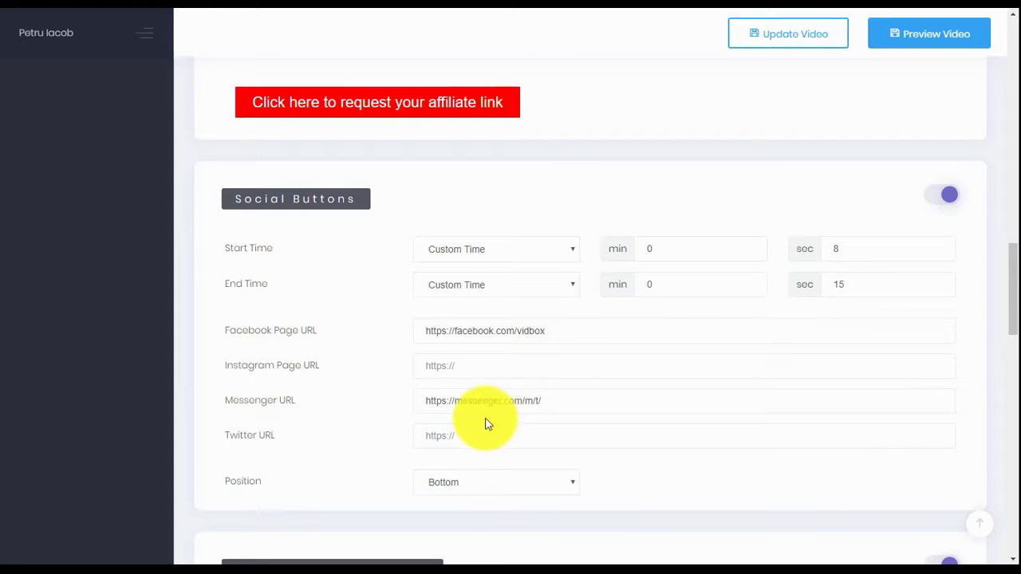
pyautogui.scroll(-4, 489, 425)
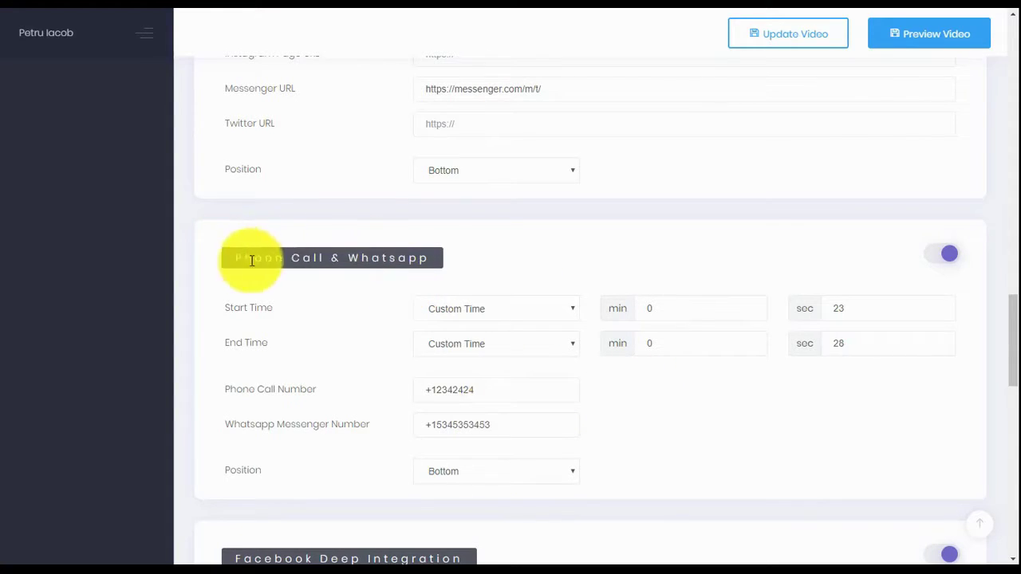
pyautogui.tripleClick(410, 256)
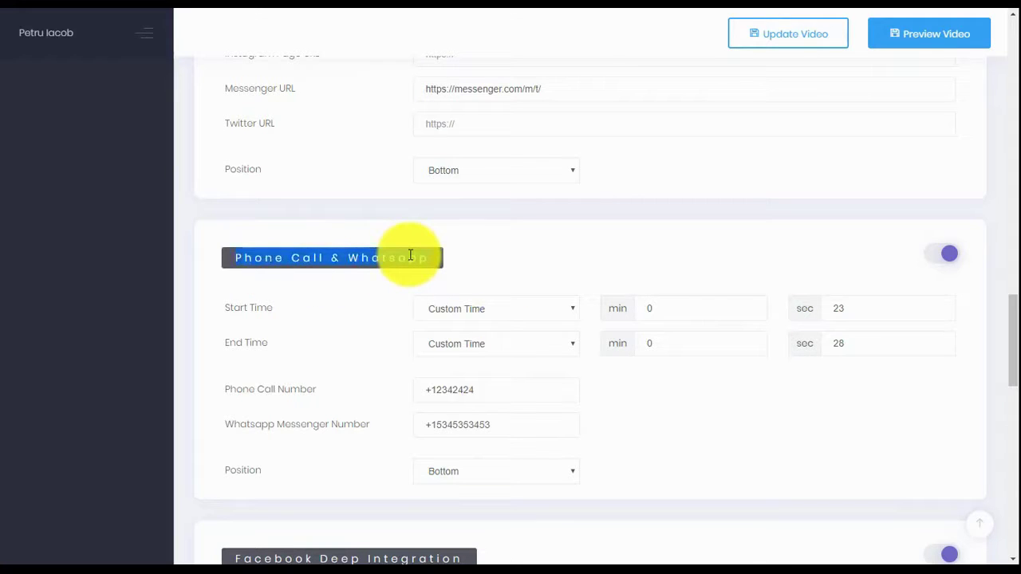
pyautogui.click(885, 344)
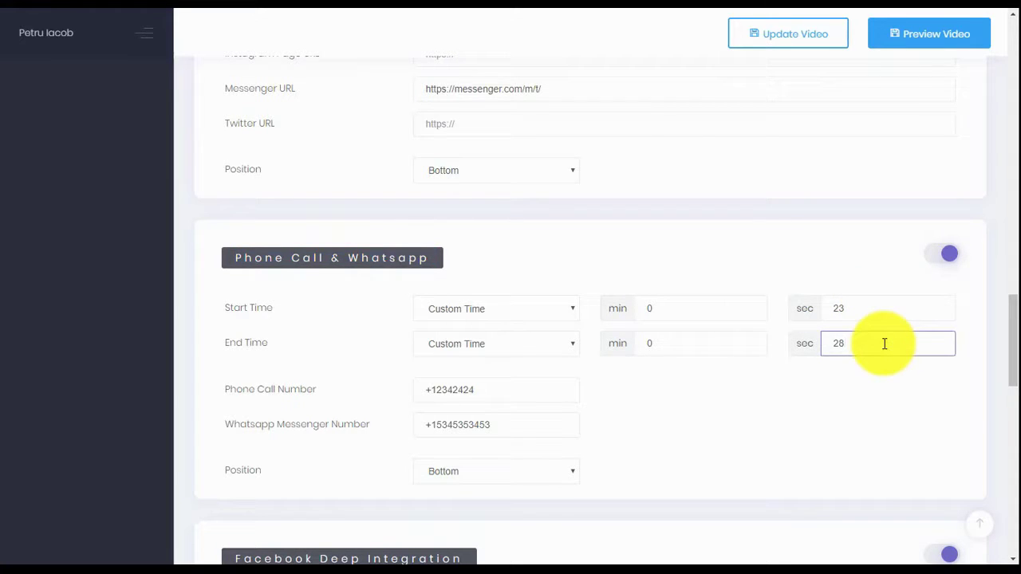
pyautogui.scroll(3, 885, 344)
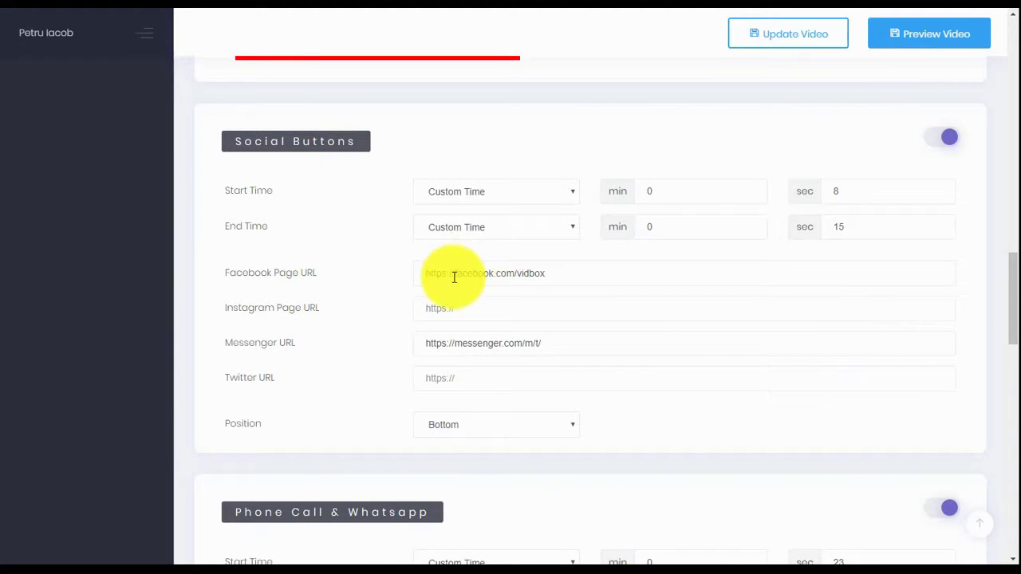
pyautogui.click(561, 349)
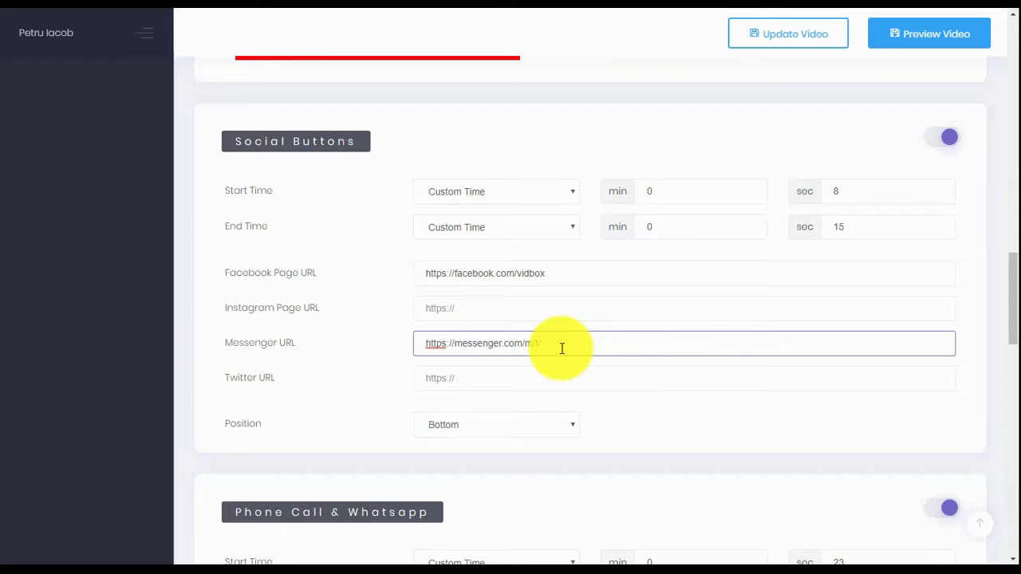
# Examine the Facebook Deep Integration pixel events and the choices offered for the Given Milestone.
pyautogui.scroll(-9, 561, 348)
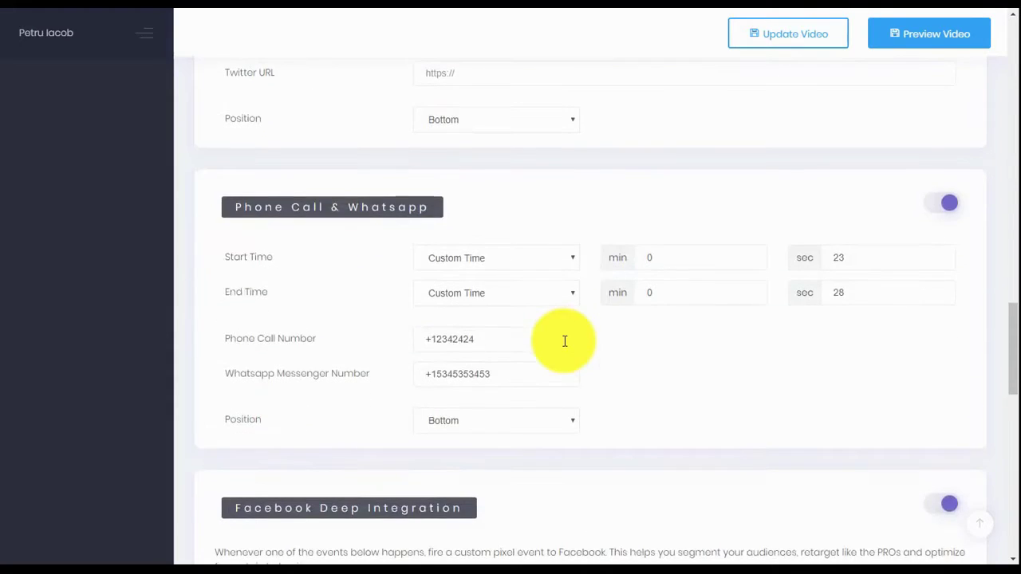
pyautogui.scroll(1, 563, 345)
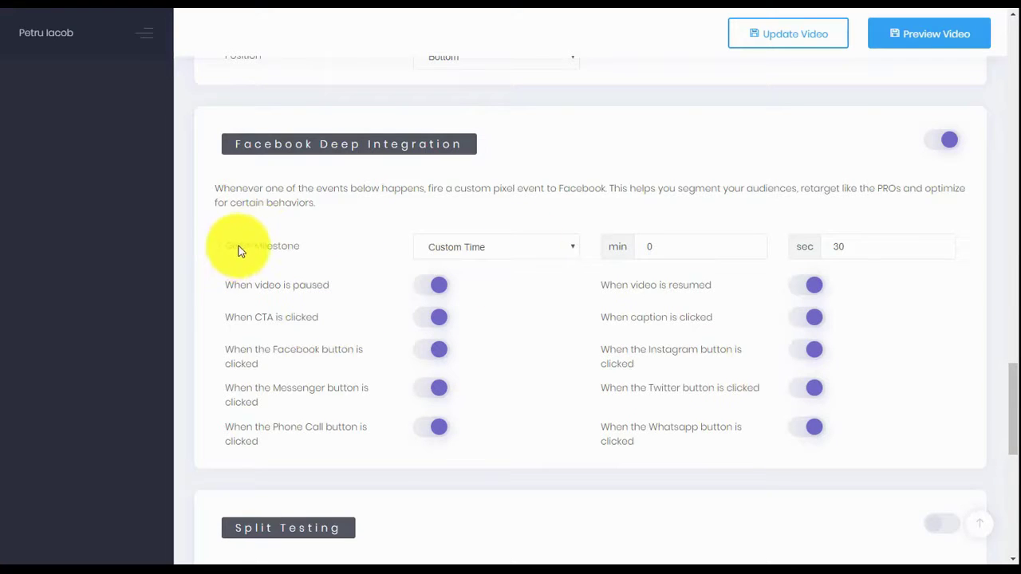
pyautogui.click(461, 251)
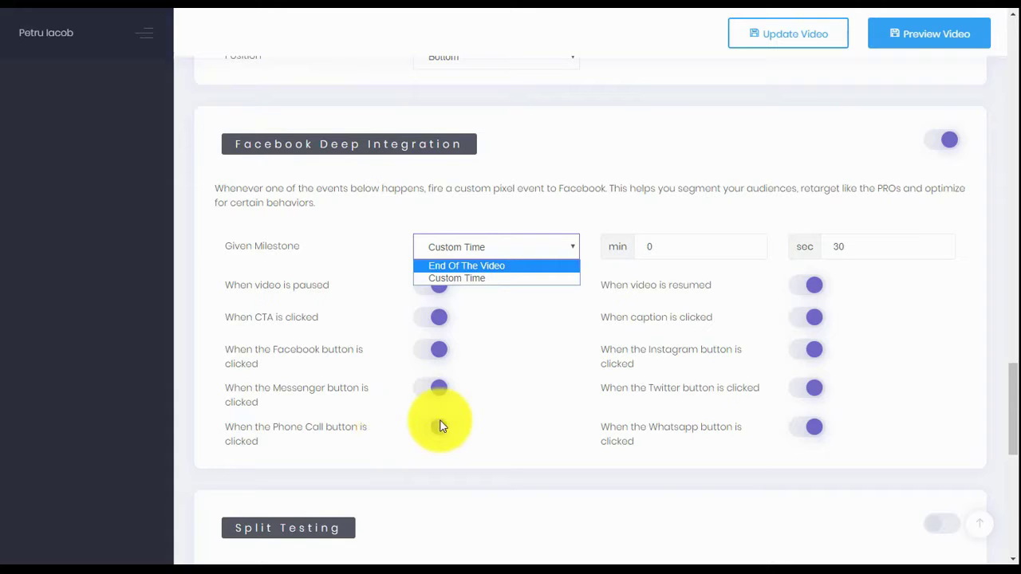
pyautogui.click(644, 167)
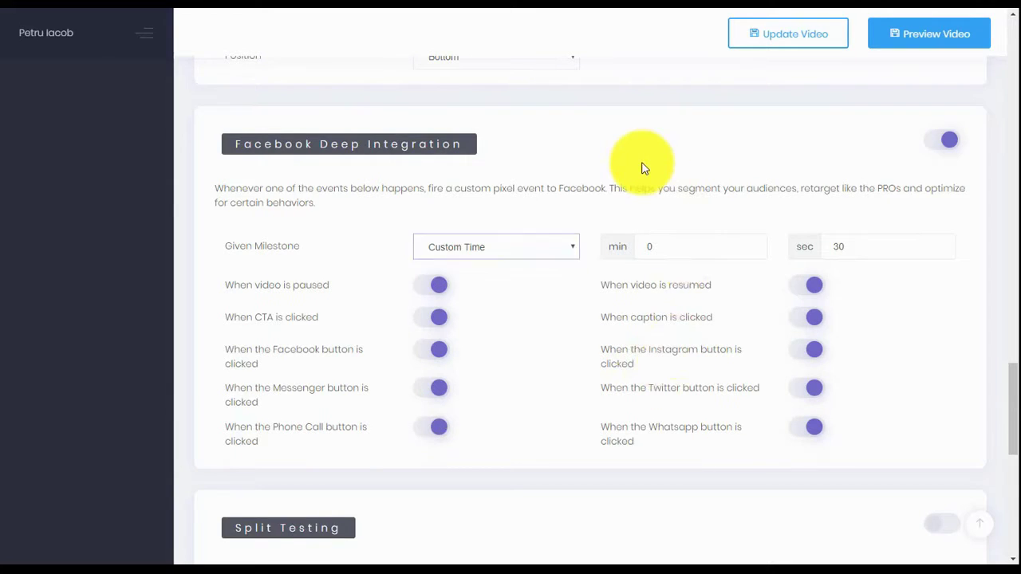
# Examine the Split Testing section and the click goals it can optimize for.
pyautogui.scroll(-5, 644, 168)
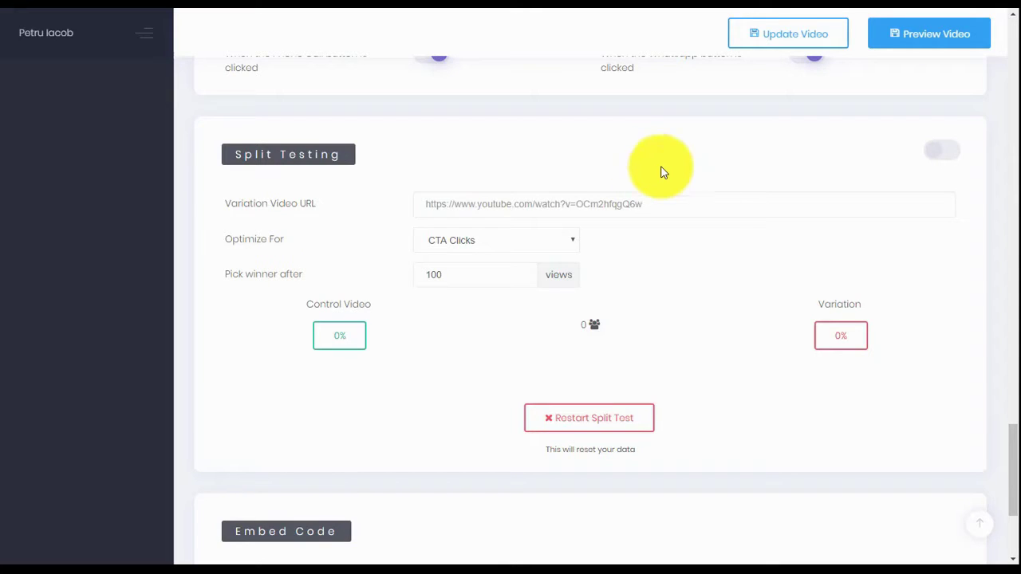
pyautogui.click(526, 254)
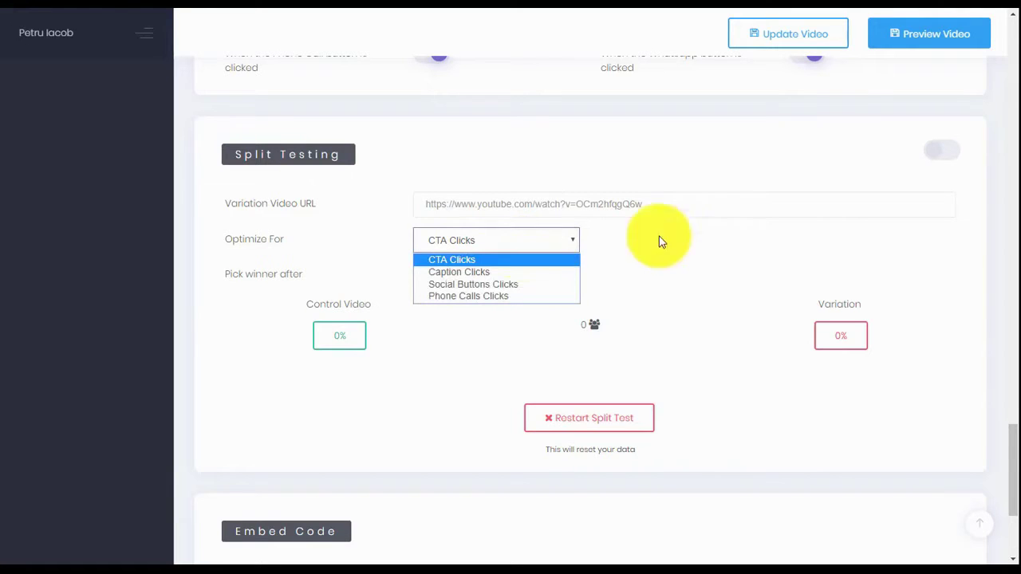
pyautogui.click(821, 224)
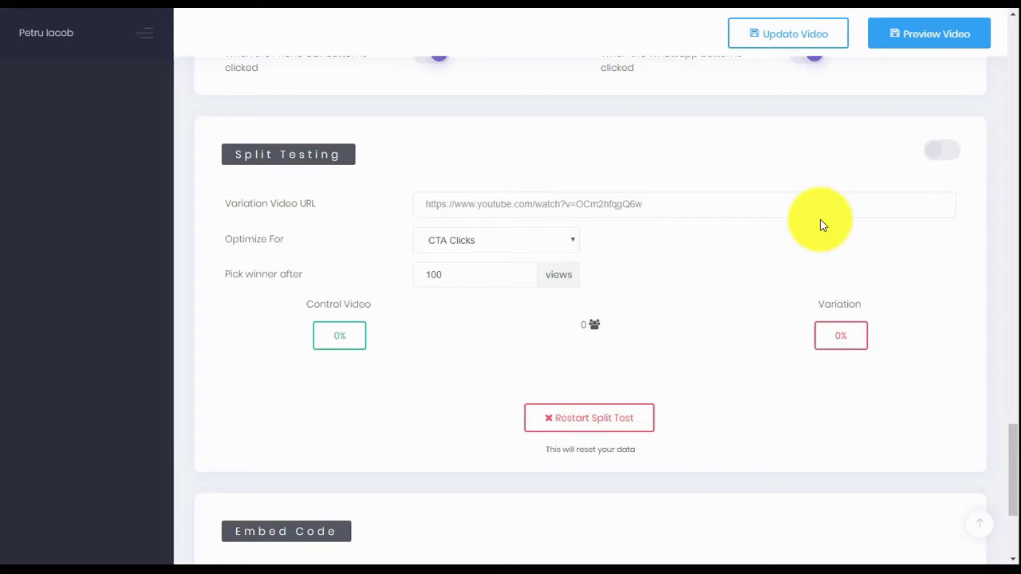
pyautogui.scroll(1, 952, 519)
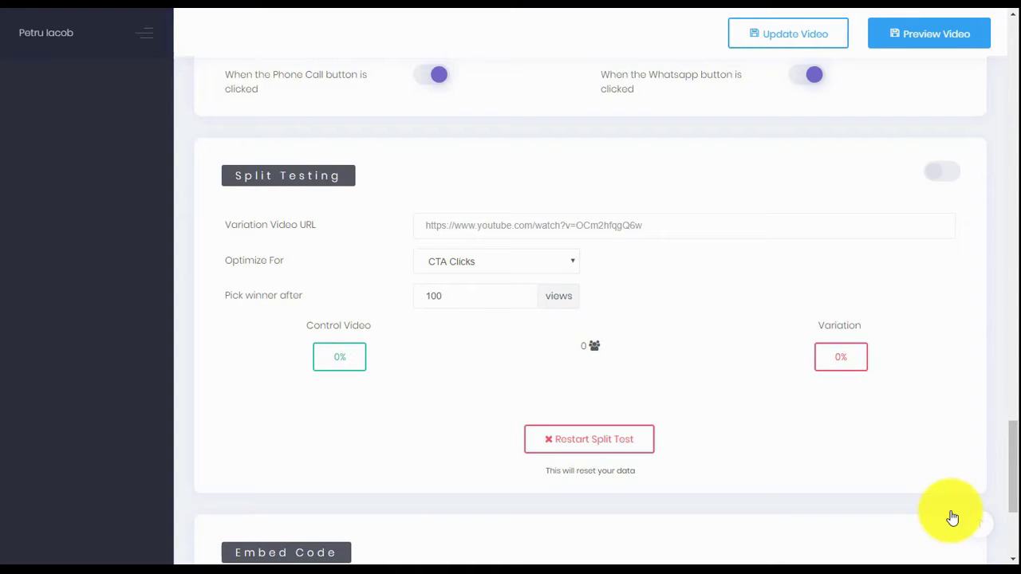
# Check the display times of the CTA, caption, social buttons and phone call overlays against each other.
pyautogui.scroll(15, 834, 376)
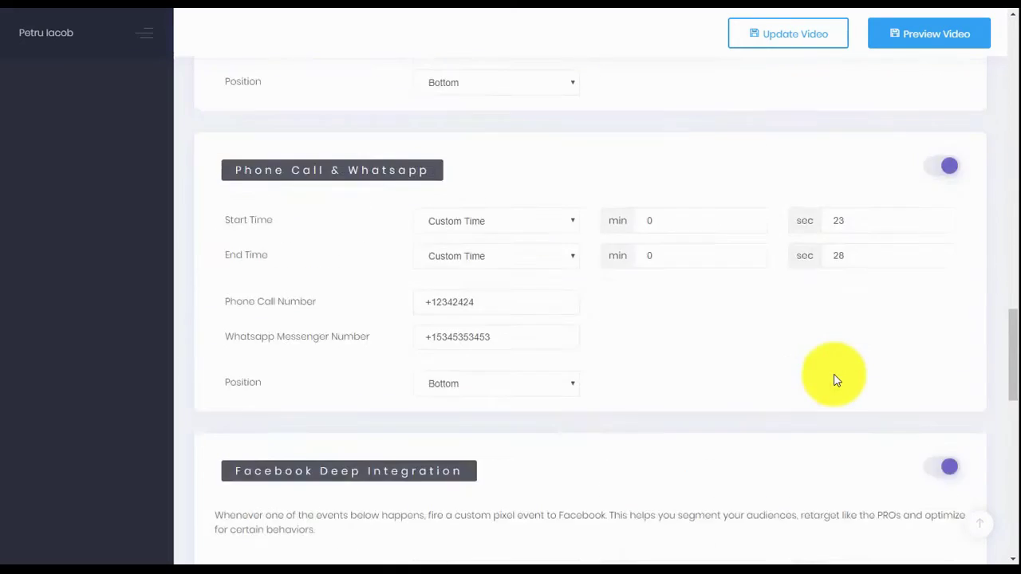
pyautogui.scroll(5, 834, 381)
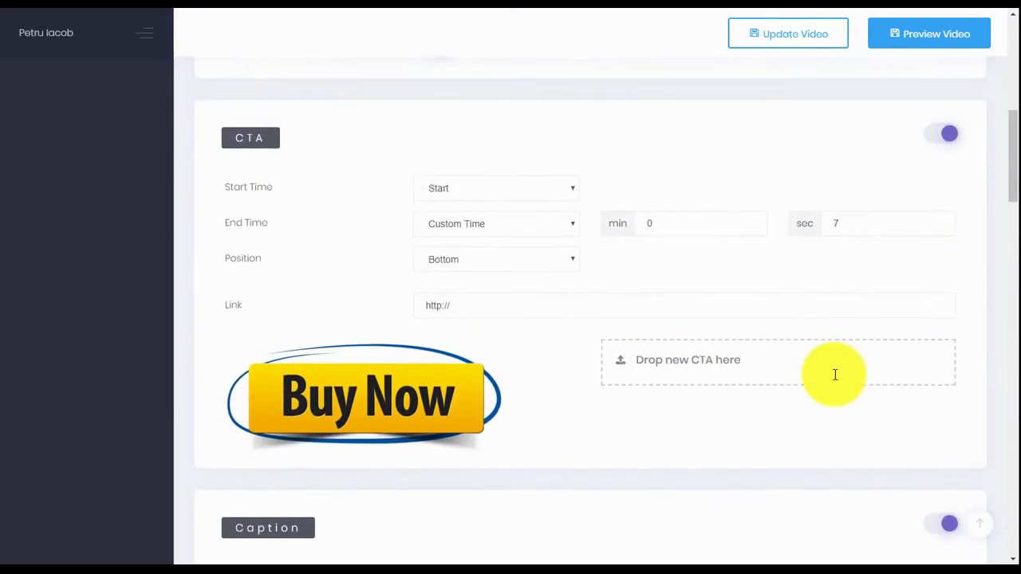
pyautogui.scroll(-10, 835, 375)
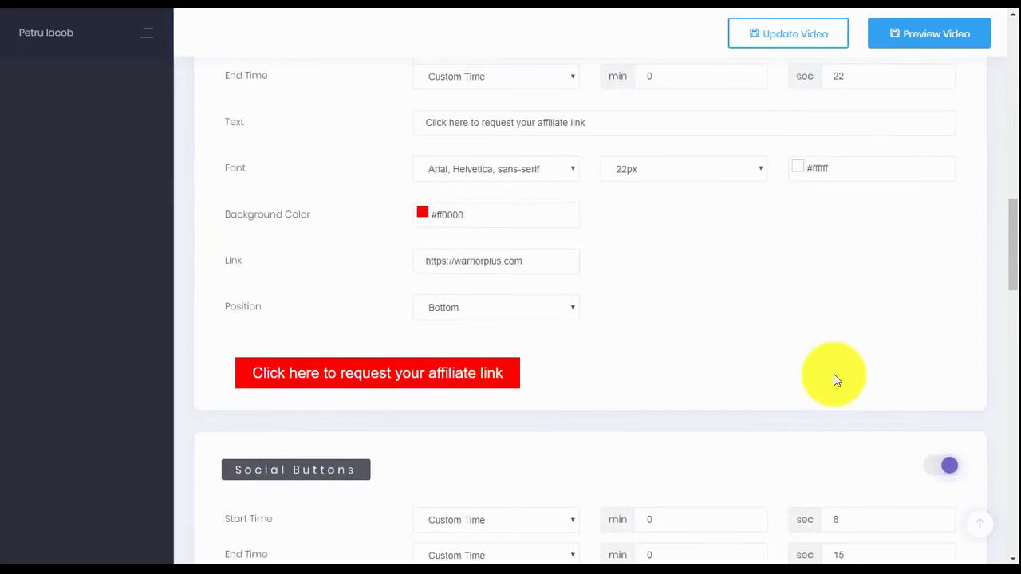
pyautogui.scroll(4, 835, 375)
pyautogui.scroll(2, 834, 375)
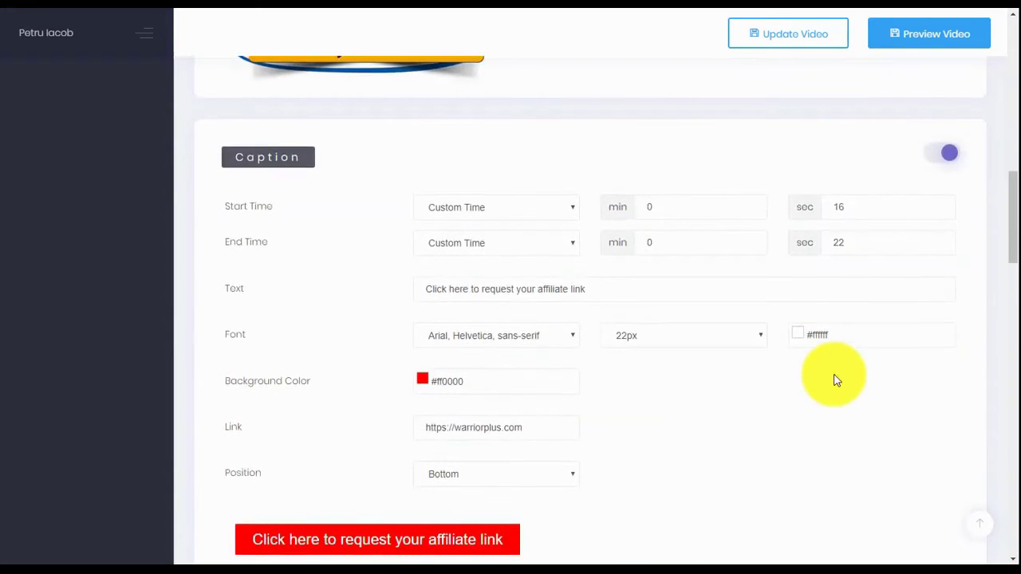
pyautogui.click(839, 206)
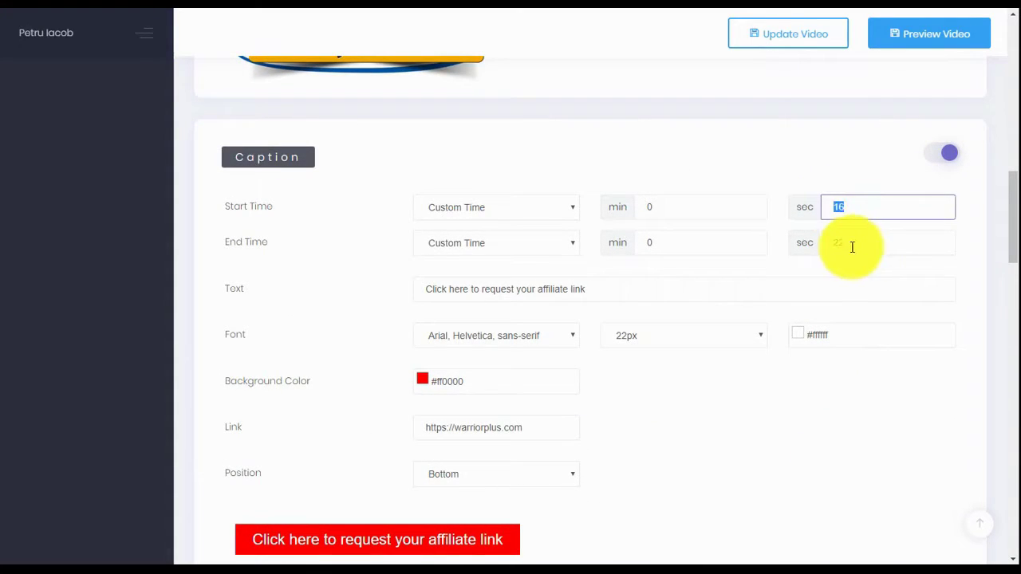
pyautogui.scroll(-3, 851, 248)
pyautogui.scroll(-10, 851, 247)
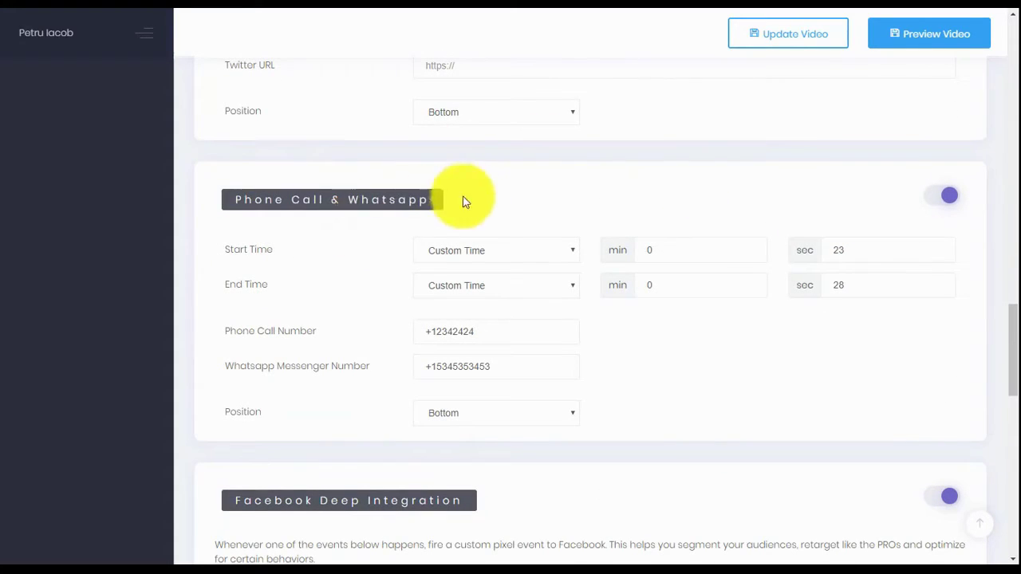
pyautogui.scroll(7, 595, 202)
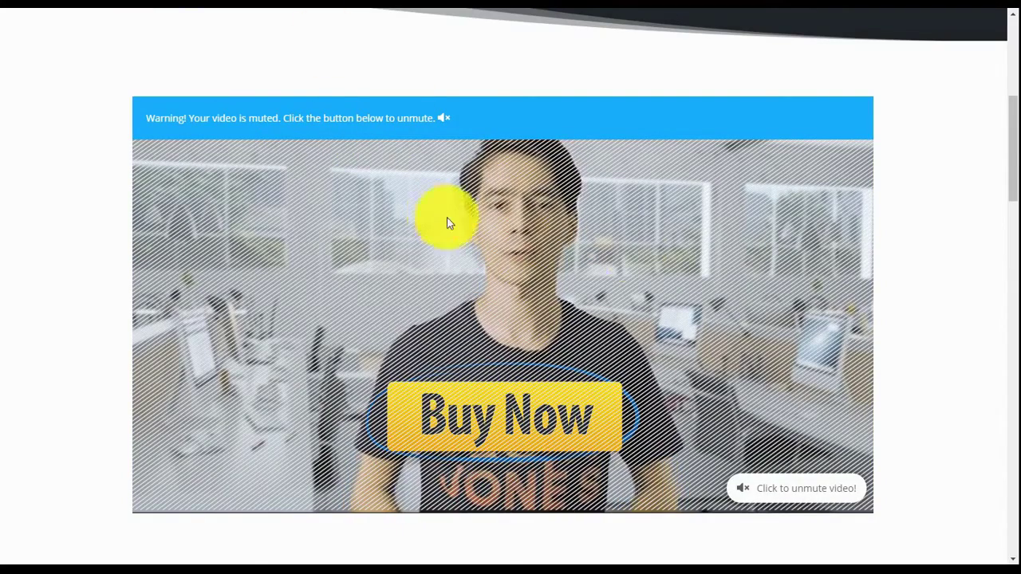
# Unmute the video embedded in the sales page, watch its timed overlays play and view the page content beneath it.
pyautogui.click(792, 500)
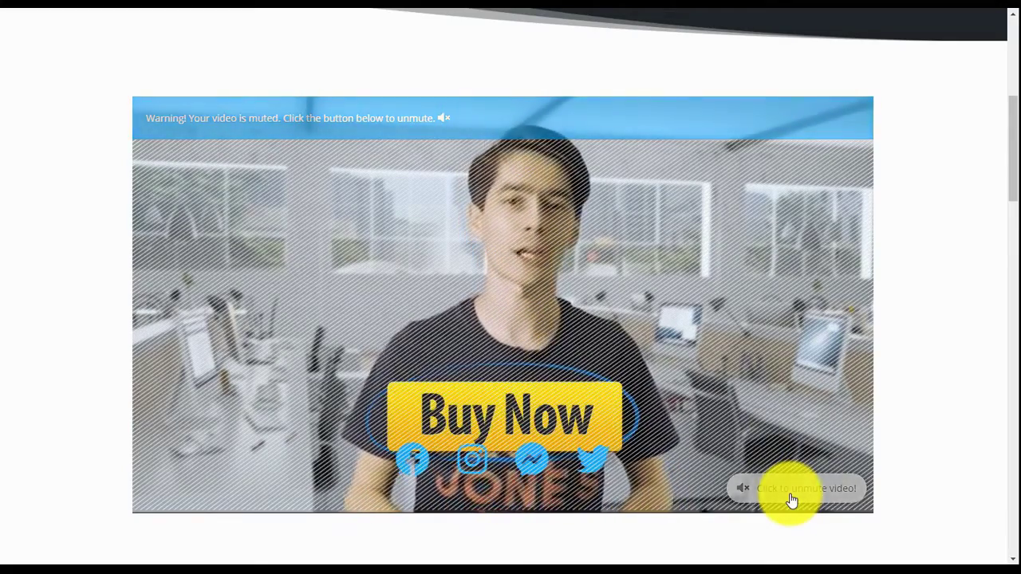
pyautogui.moveTo(686, 251)
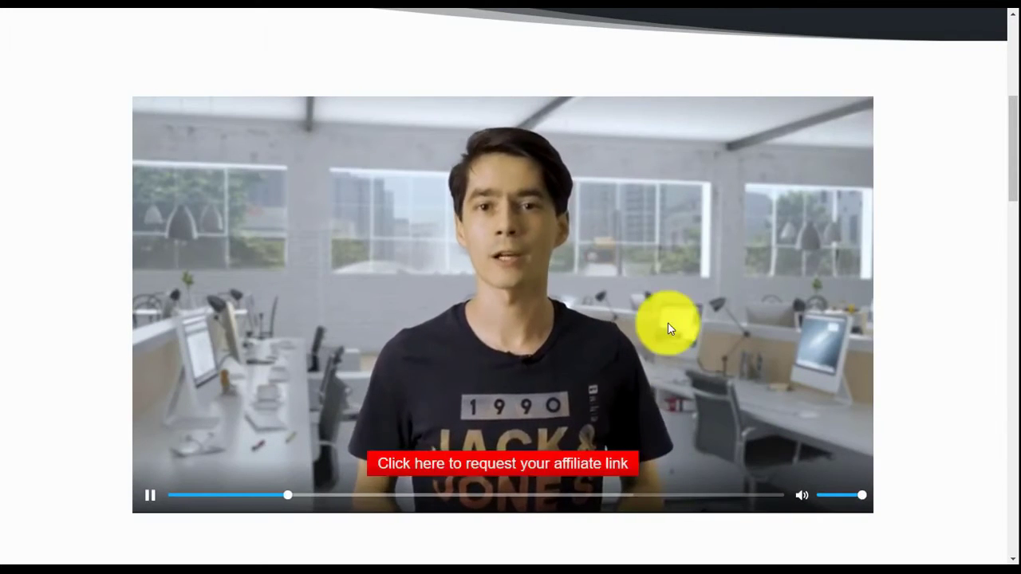
pyautogui.click(835, 493)
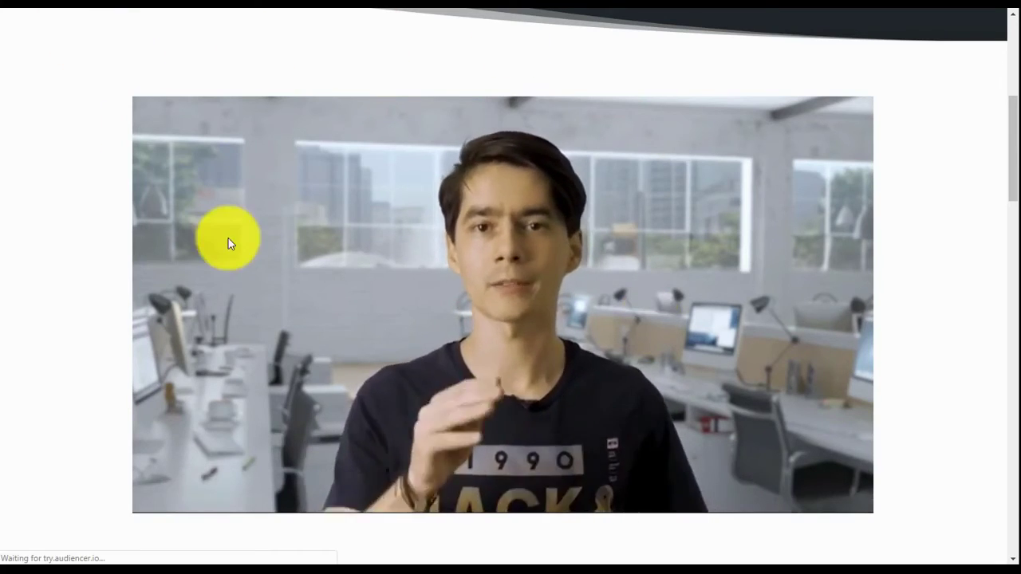
pyautogui.scroll(-5, 615, 284)
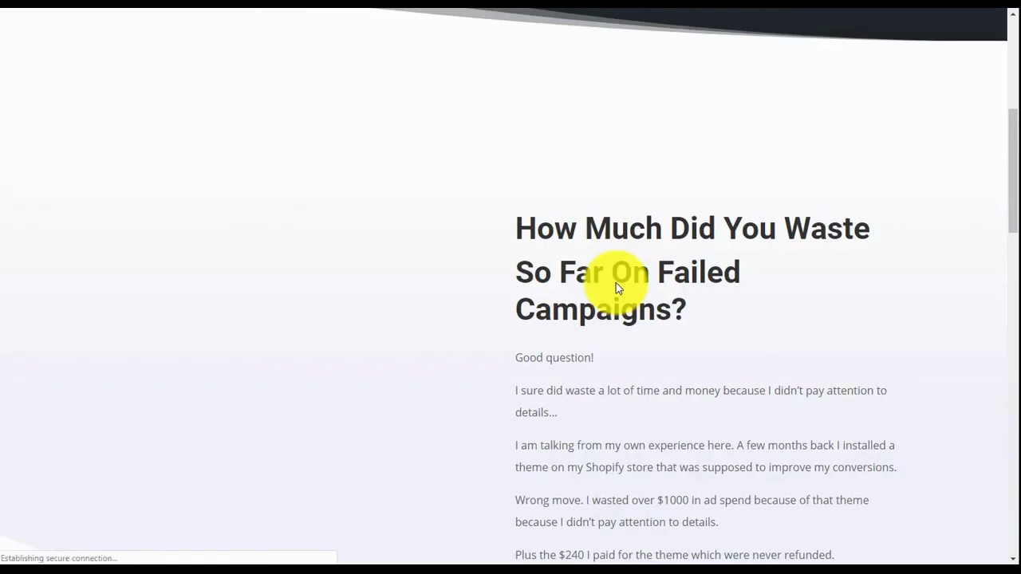